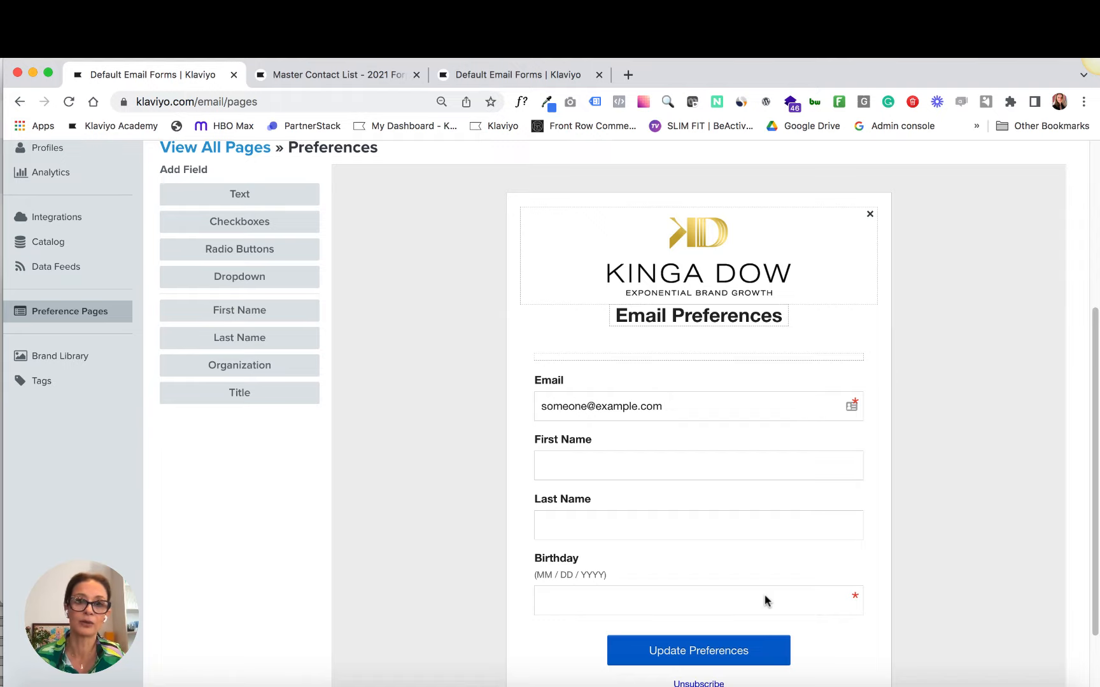
- Examine the style settings and the existing fields of the Preferences page form
{"action": "scroll", "coordinate": [463, 344], "scroll_direction": "up", "scroll_amount": 3}
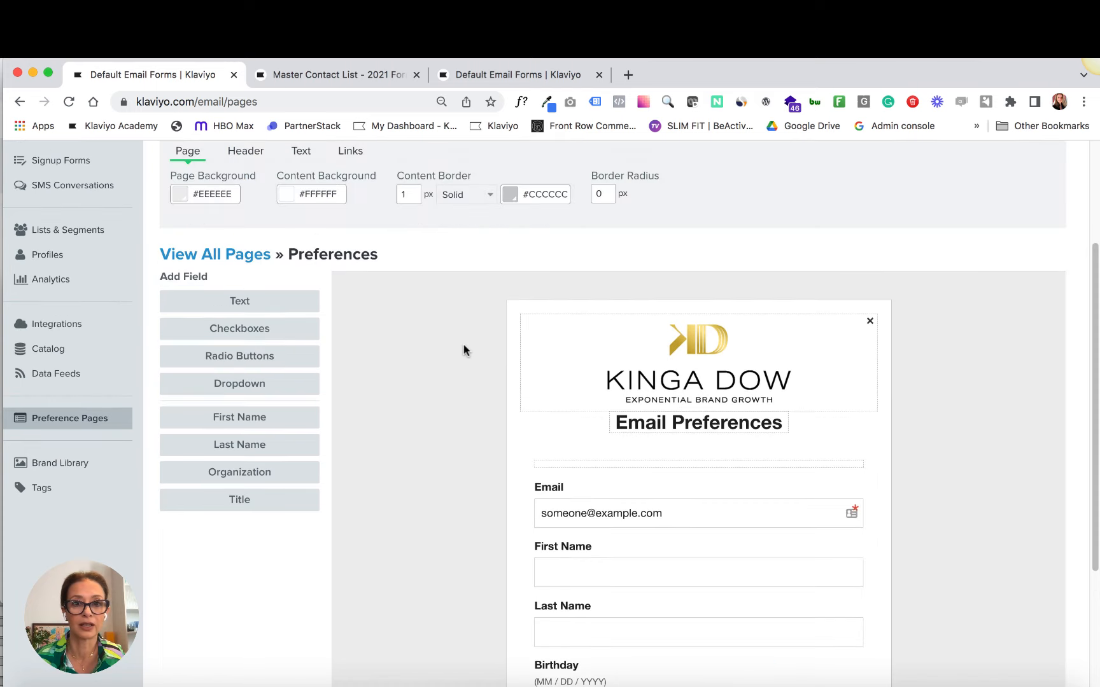
{"action": "scroll", "coordinate": [464, 350], "scroll_direction": "up", "scroll_amount": 1}
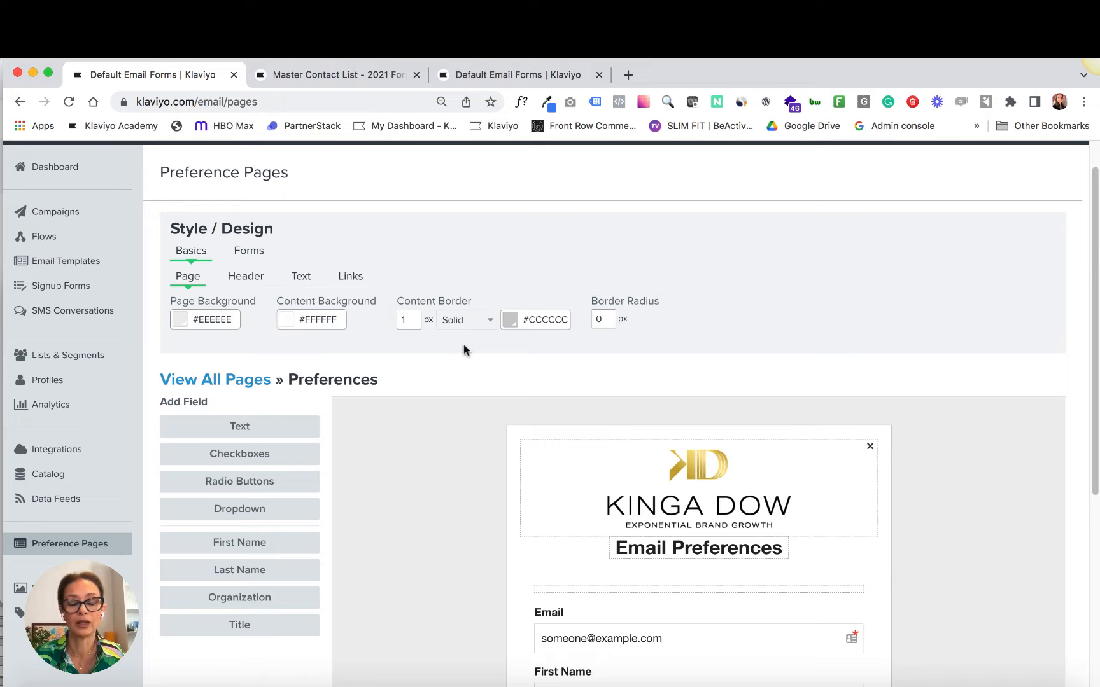
{"action": "scroll", "coordinate": [464, 346], "scroll_direction": "down", "scroll_amount": 1}
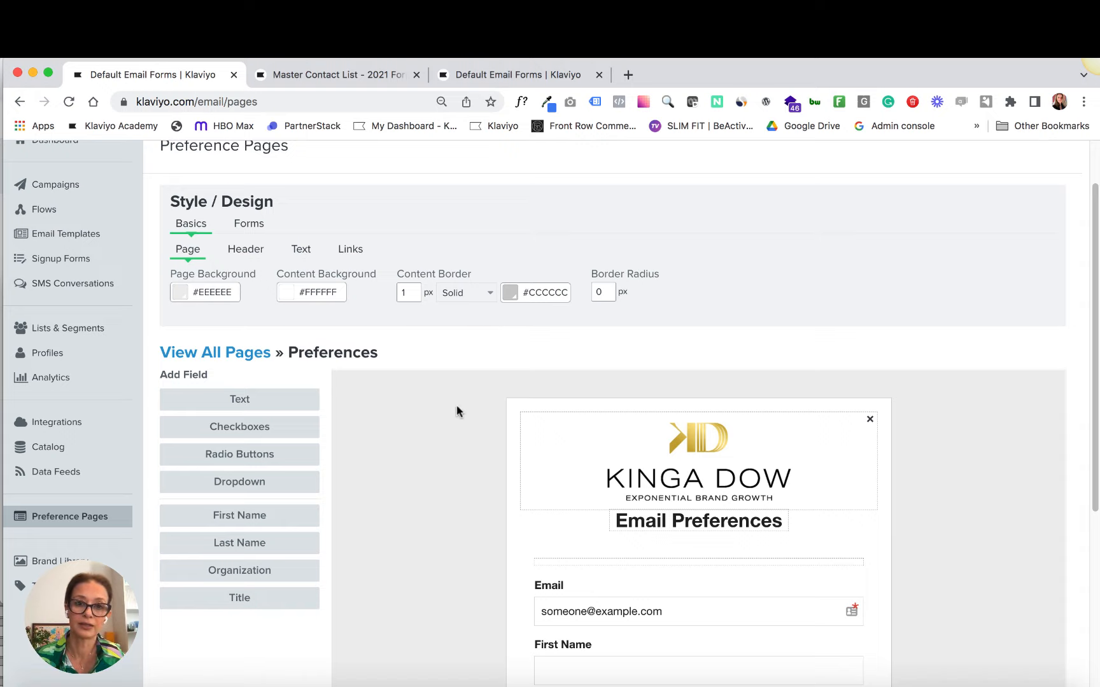
{"action": "scroll", "coordinate": [517, 475], "scroll_direction": "down", "scroll_amount": 5}
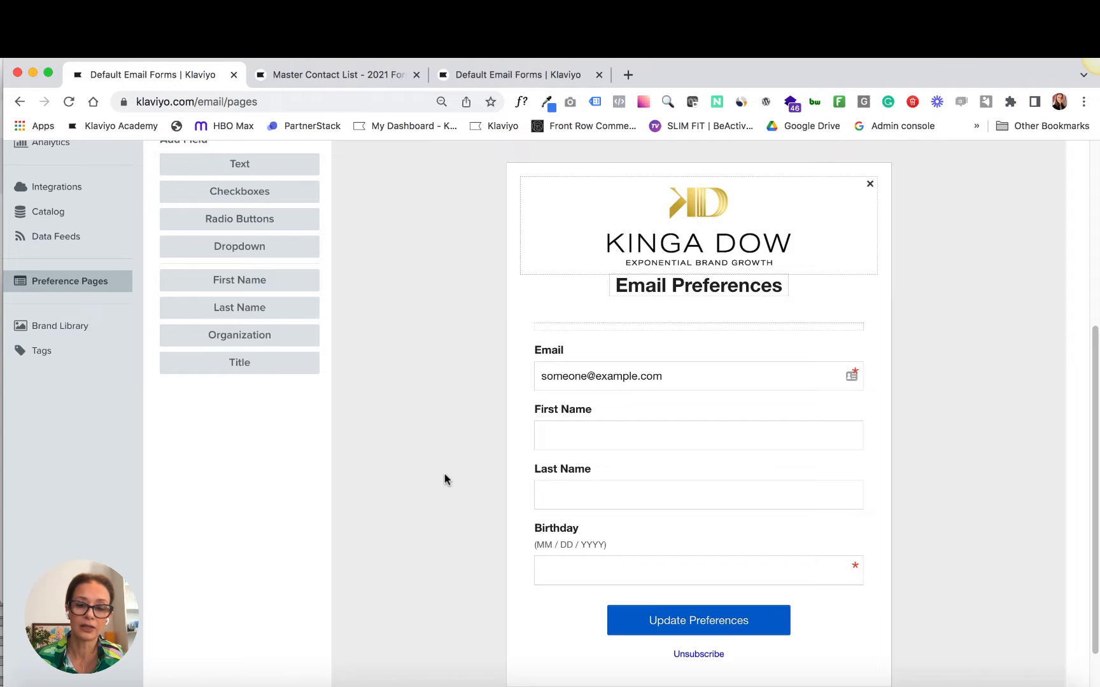
{"action": "scroll", "coordinate": [444, 473], "scroll_direction": "down", "scroll_amount": 1}
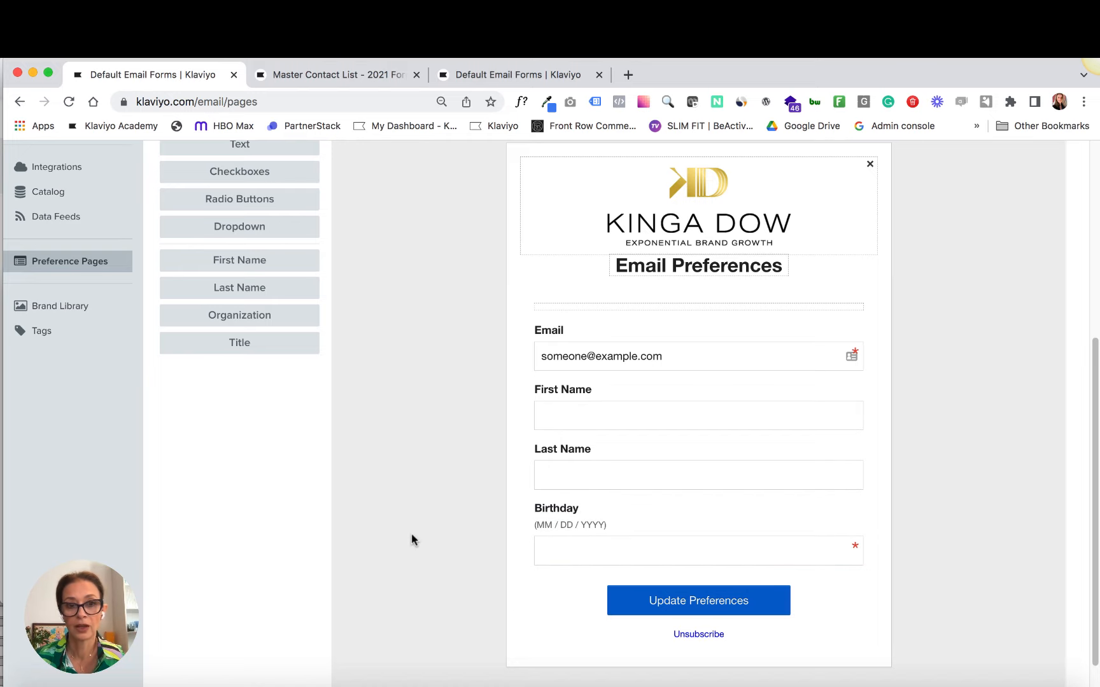
- Add a checkboxes field to the Preferences page with the label Email Frequency and the field property frequency
{"action": "scroll", "coordinate": [231, 469], "scroll_direction": "up", "scroll_amount": 5}
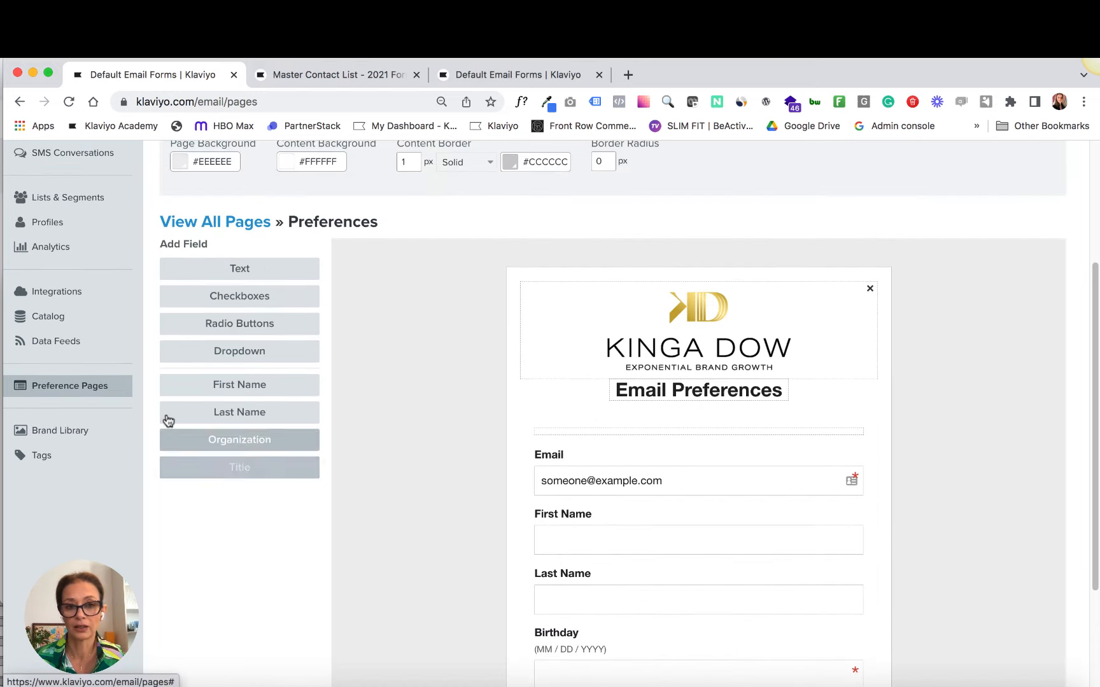
{"action": "left_click", "coordinate": [264, 297]}
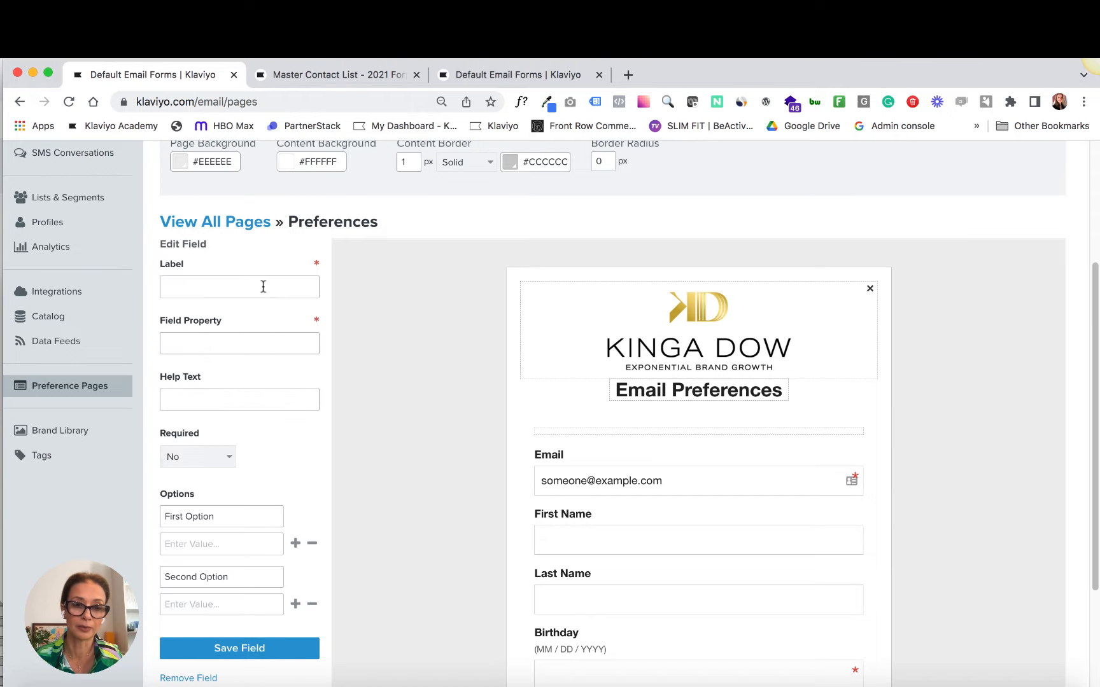
{"action": "left_click", "coordinate": [263, 286]}
{"action": "type", "text": "e"}
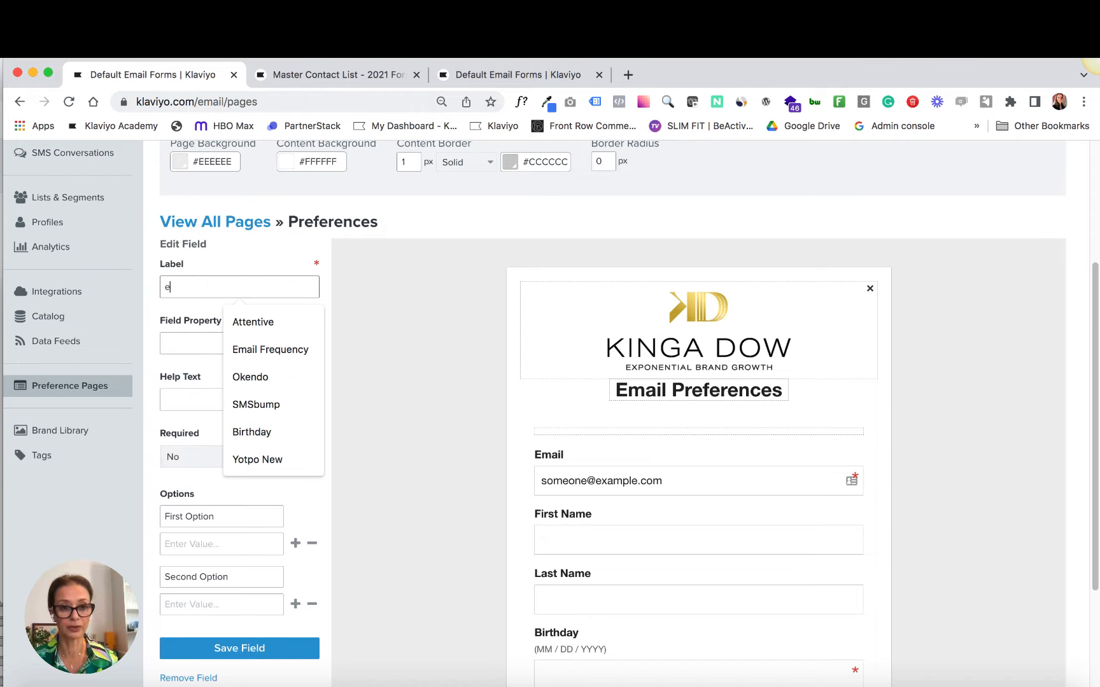
{"action": "left_click", "coordinate": [270, 322]}
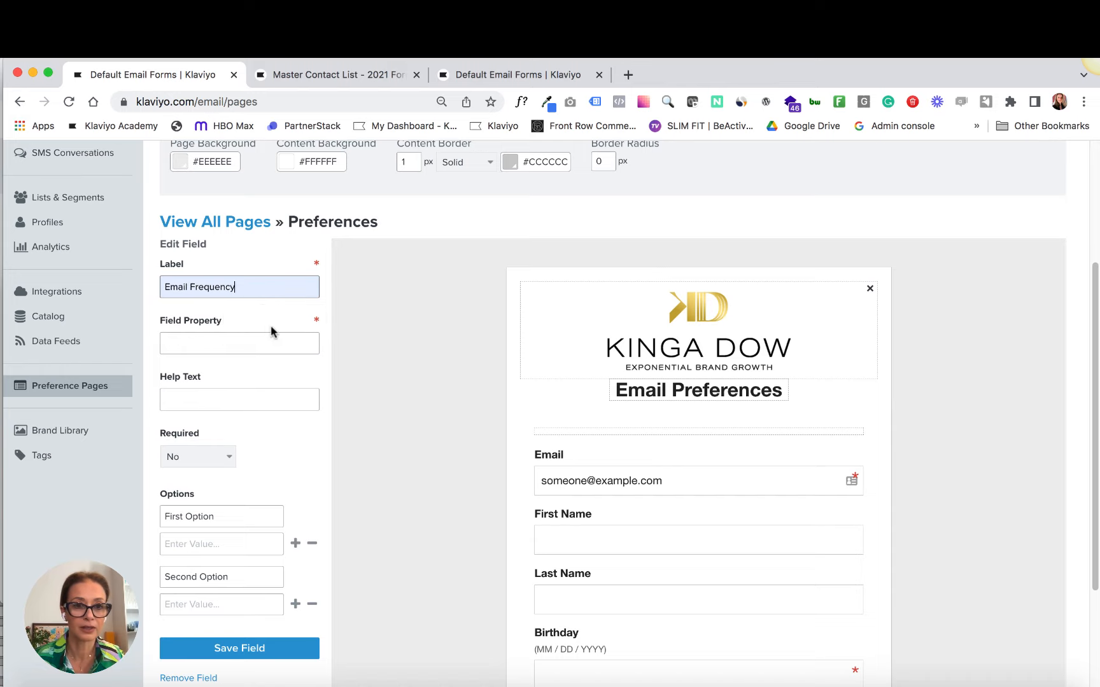
{"action": "left_click", "coordinate": [264, 341]}
{"action": "left_click", "coordinate": [267, 405]}
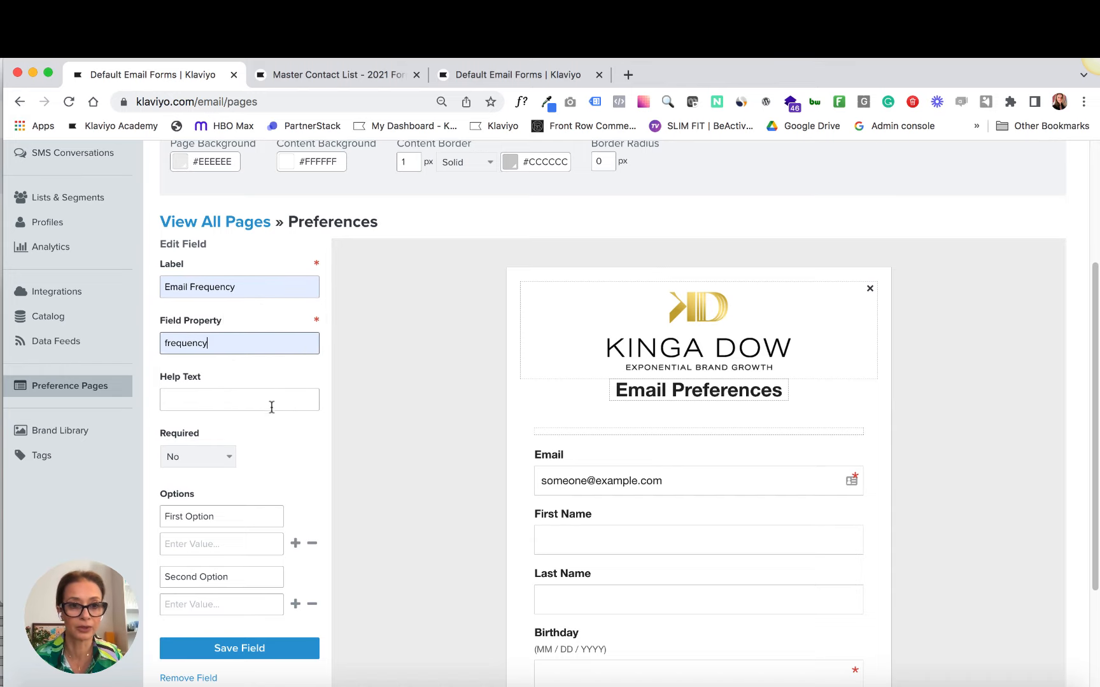
- Set the first checkbox option's label to Daily and its value to daily
{"action": "scroll", "coordinate": [269, 443], "scroll_direction": "down", "scroll_amount": 3}
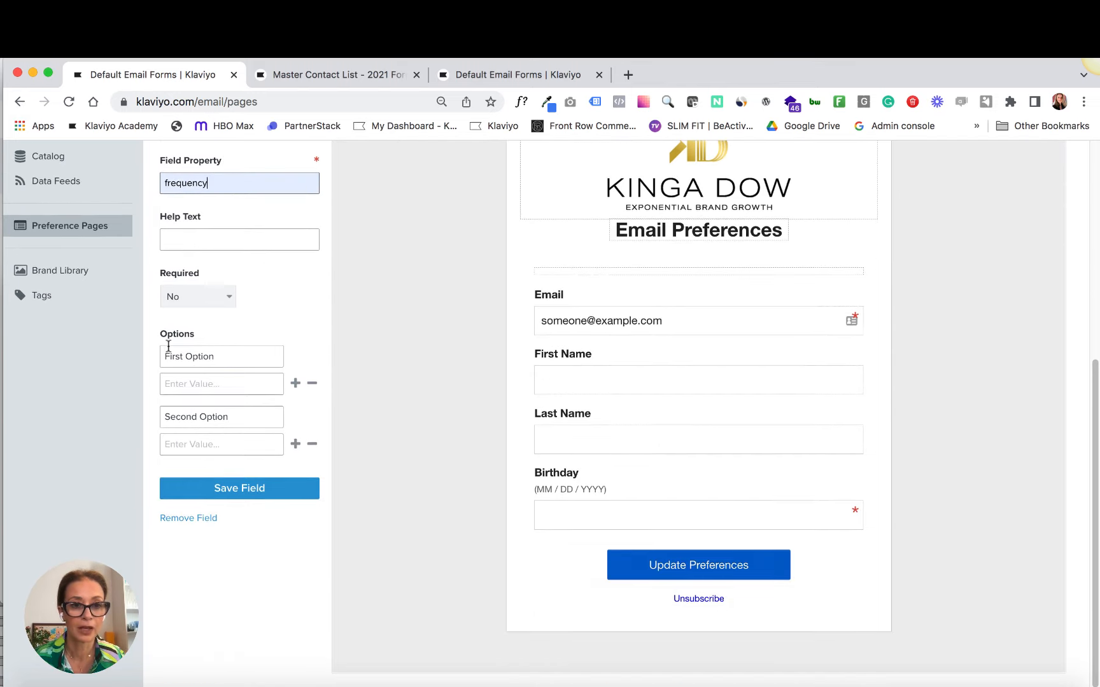
{"action": "left_click", "coordinate": [171, 352]}
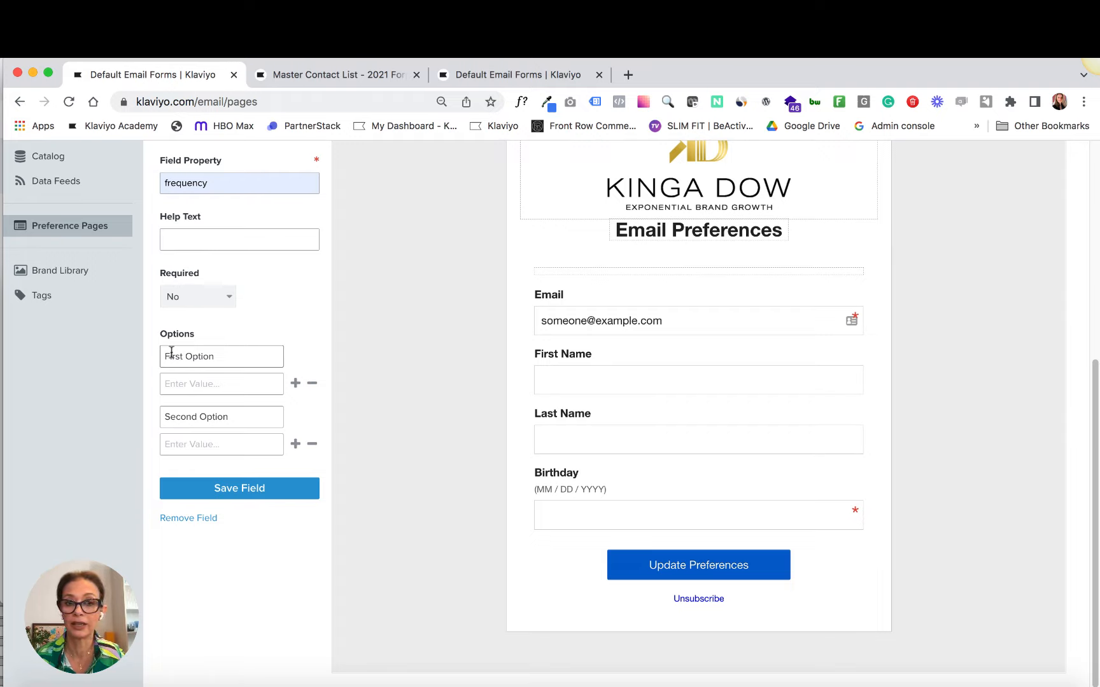
{"action": "type", "text": "D"}
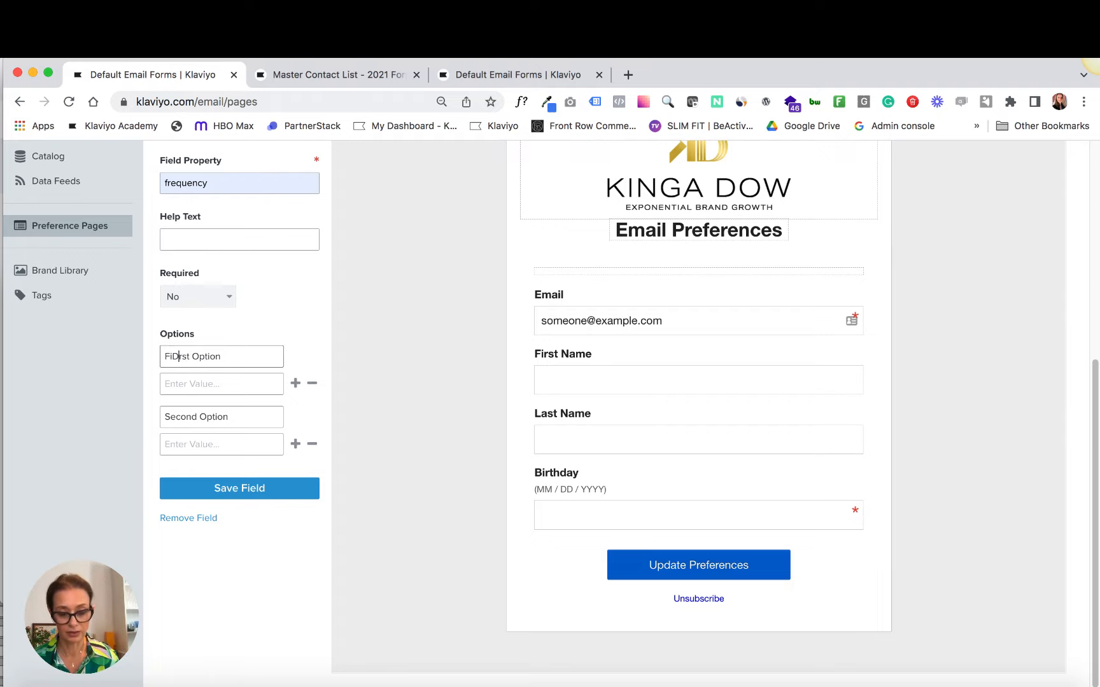
{"action": "key", "text": "BackSpace"}
{"action": "key", "text": "BackSpace"}
{"action": "key", "text": "BackSpace"}
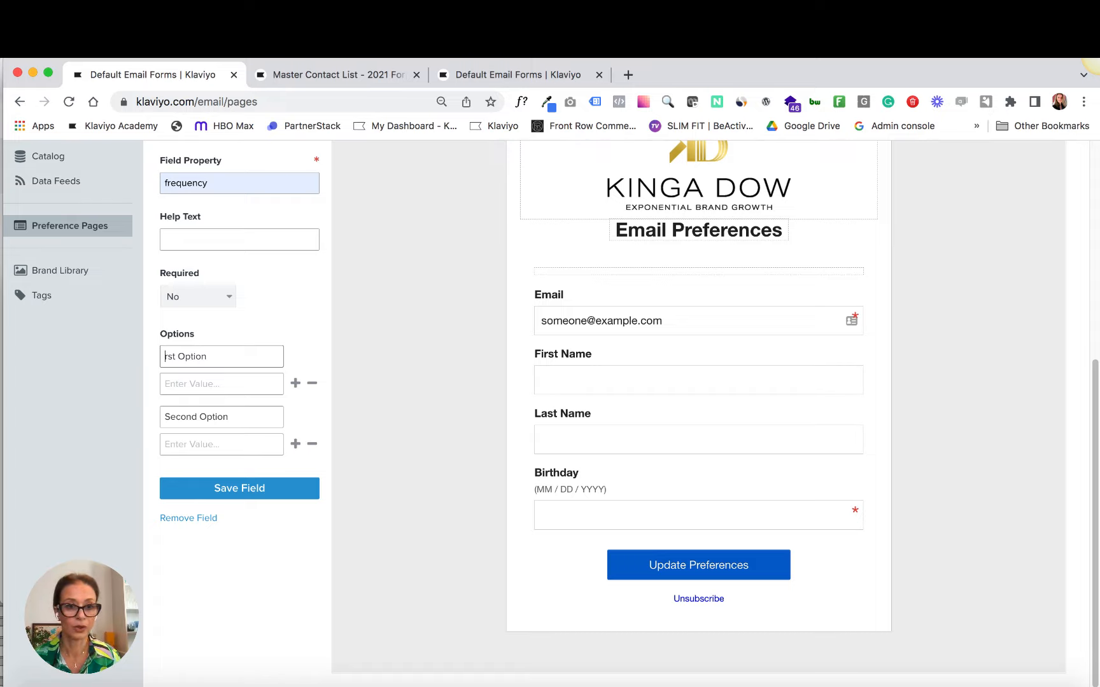
{"action": "triple_click", "coordinate": [172, 354]}
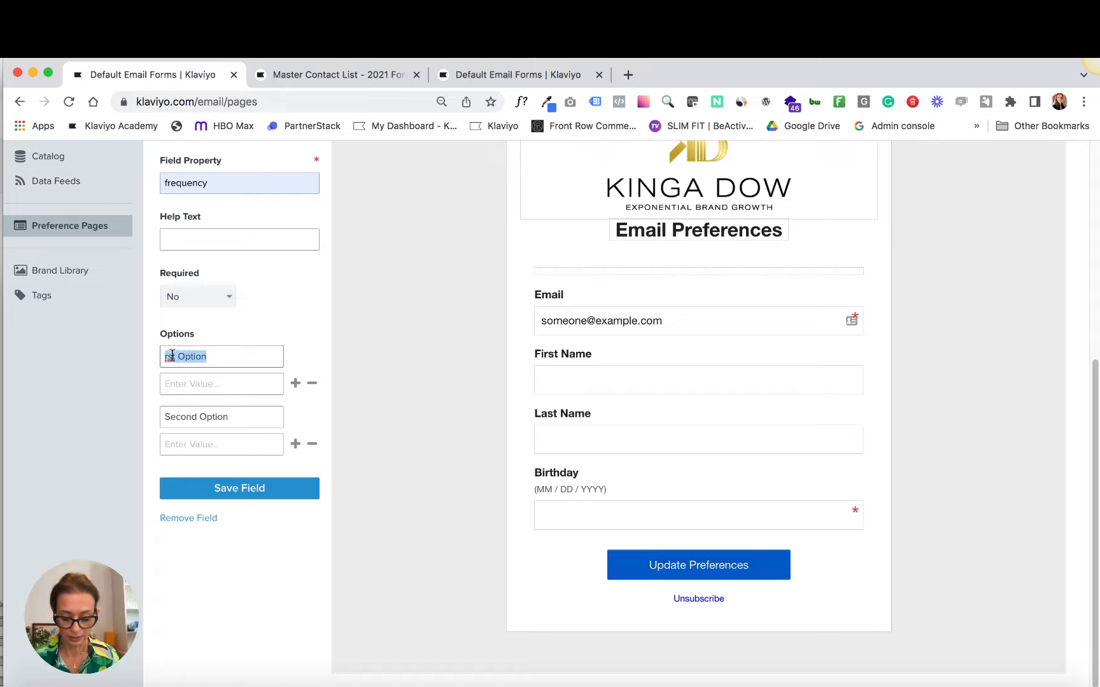
{"action": "type", "text": "Daily"}
{"action": "key", "text": "Tab"}
{"action": "type", "text": "dai"}
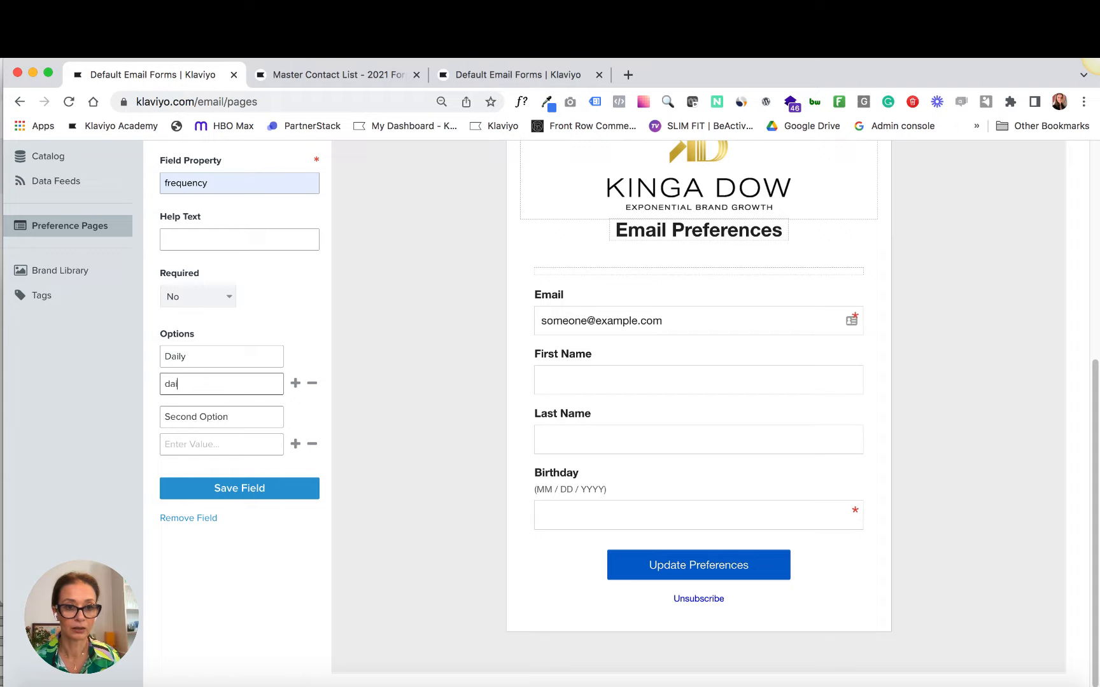
{"action": "type", "text": "ly"}
- Set the second checkbox option's label to Weekly and its value to weekly
{"action": "key", "text": "Tab"}
{"action": "type", "text": "Wee"}
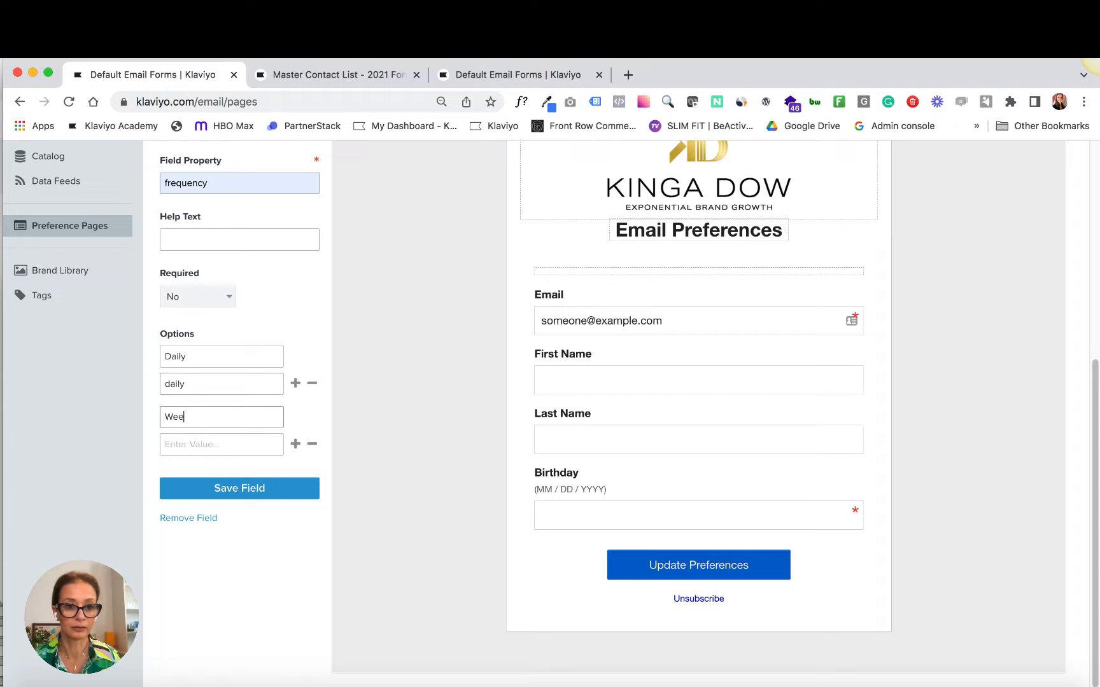
{"action": "type", "text": "kly"}
{"action": "key", "text": "Tab"}
{"action": "type", "text": "we"}
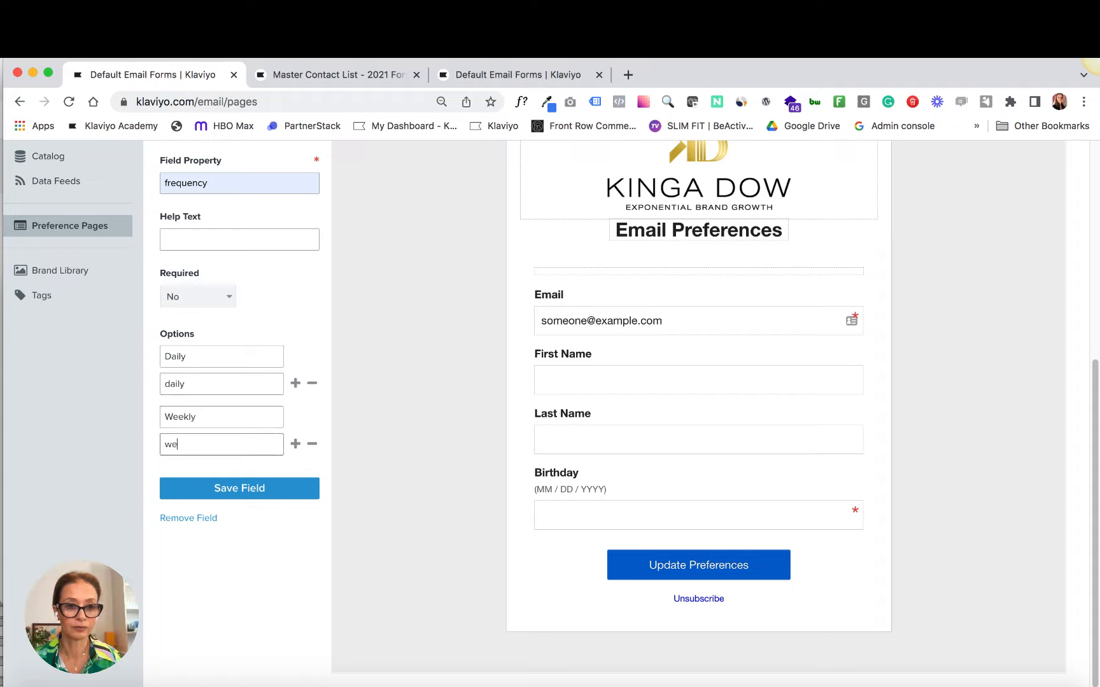
{"action": "type", "text": "ekly"}
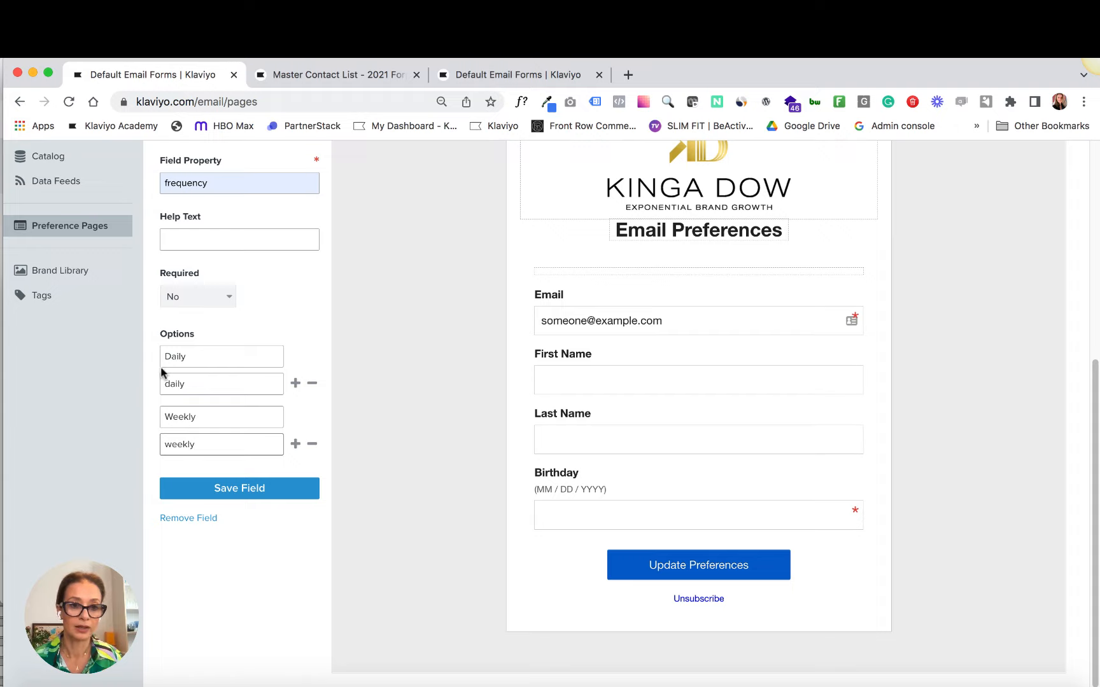
- Add a third checkbox option labelled Monthly with the value monthly, and save the Email Frequency field
{"action": "left_click", "coordinate": [295, 444]}
{"action": "left_click", "coordinate": [235, 473]}
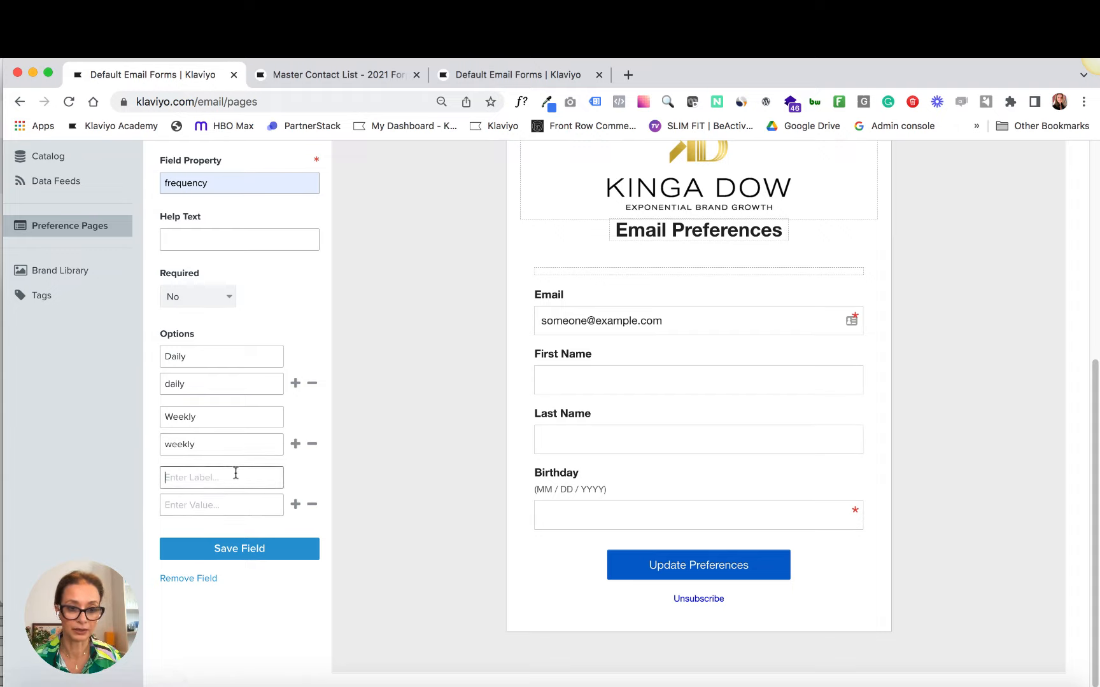
{"action": "type", "text": "Monthly"}
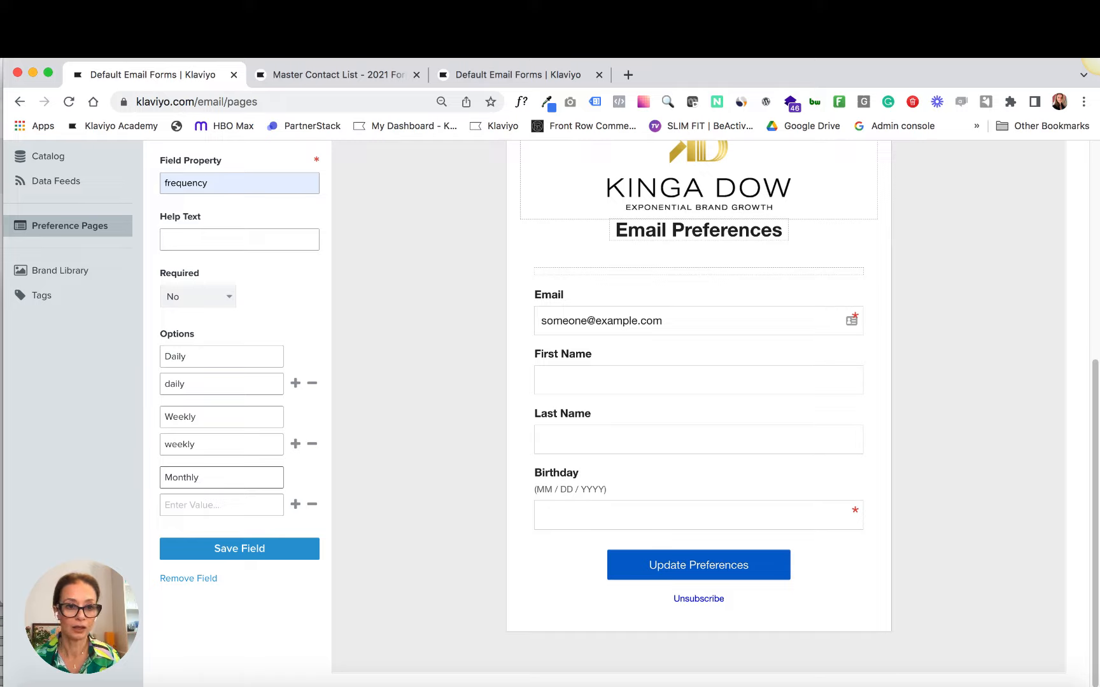
{"action": "key", "text": "Tab"}
{"action": "type", "text": "monthly"}
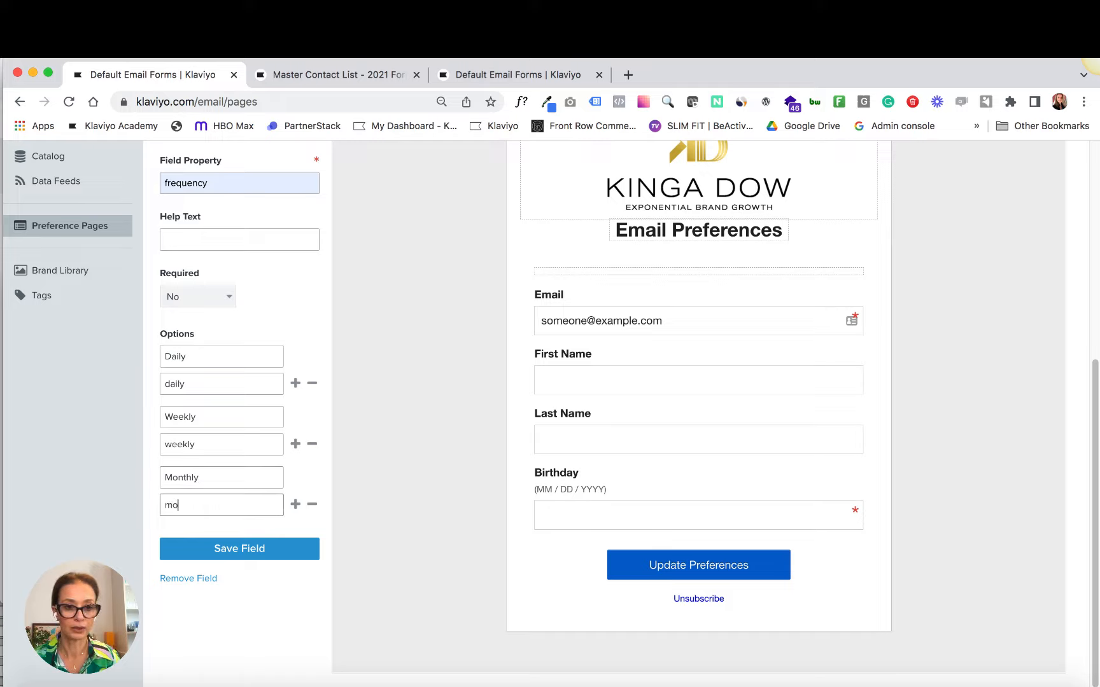
{"action": "left_click", "coordinate": [236, 548]}
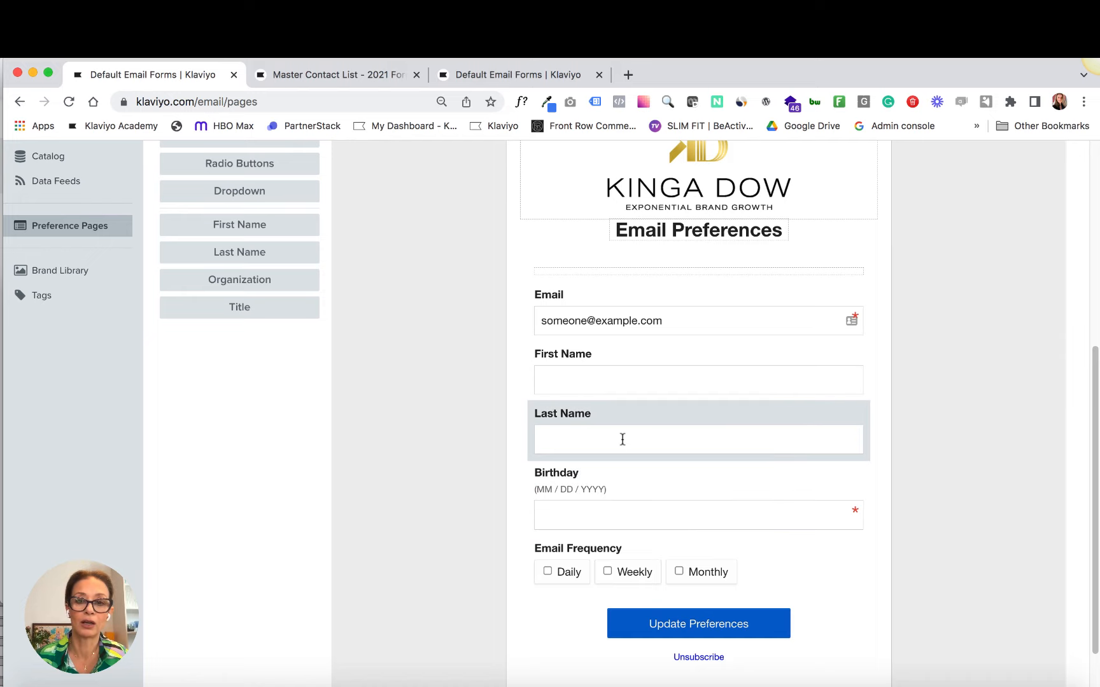
- Switch to the Master Contact List - 2021 pages and open its Subscribe page for editing
{"action": "scroll", "coordinate": [622, 439], "scroll_direction": "up", "scroll_amount": 1}
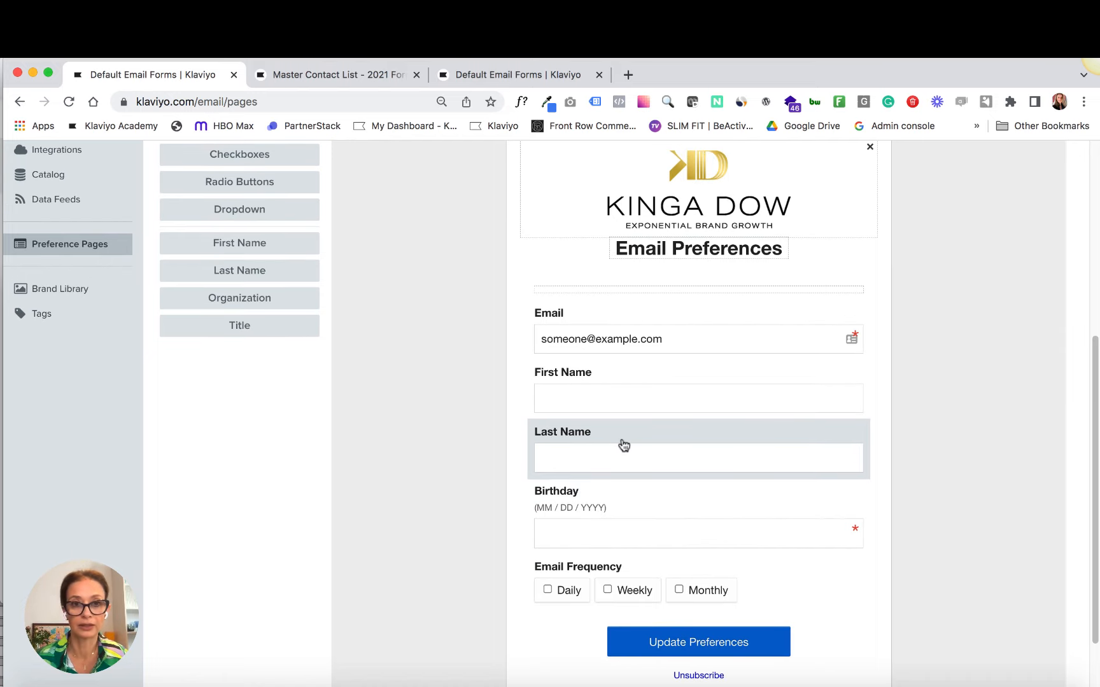
{"action": "left_click", "coordinate": [342, 73]}
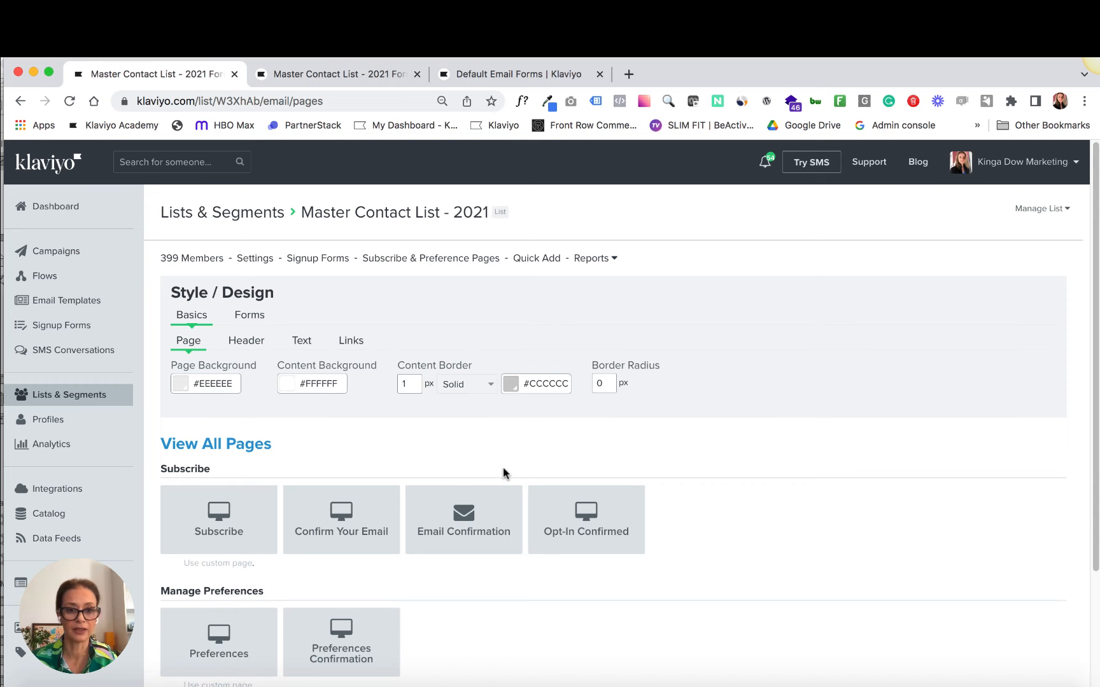
{"action": "scroll", "coordinate": [503, 472], "scroll_direction": "down", "scroll_amount": 2}
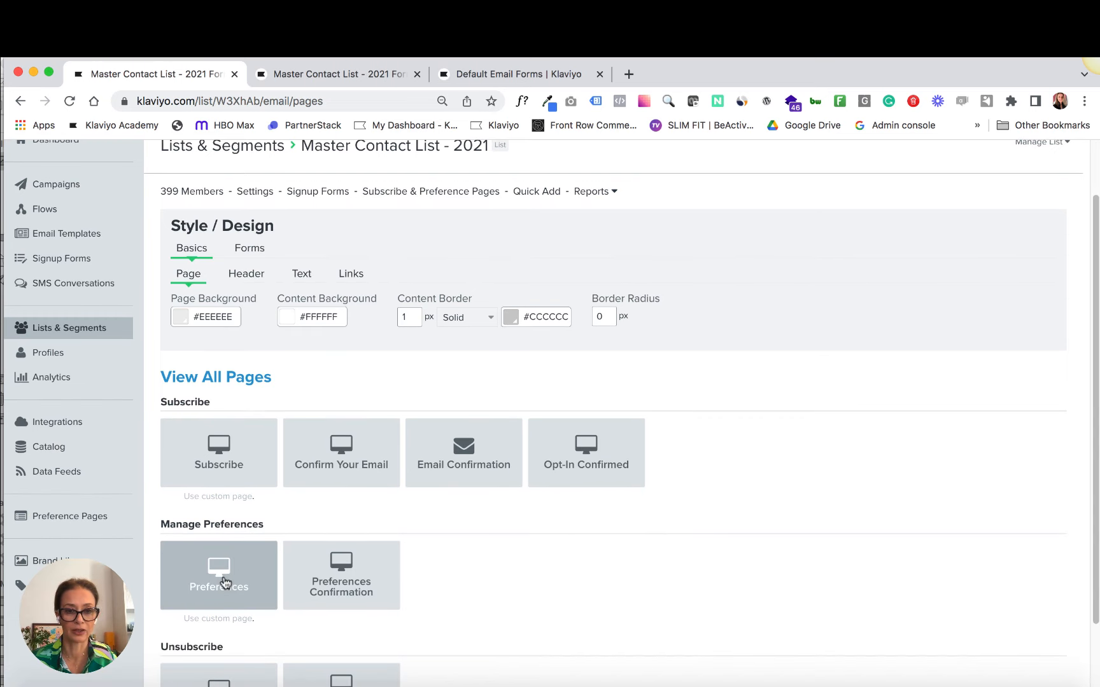
{"action": "left_click", "coordinate": [252, 442]}
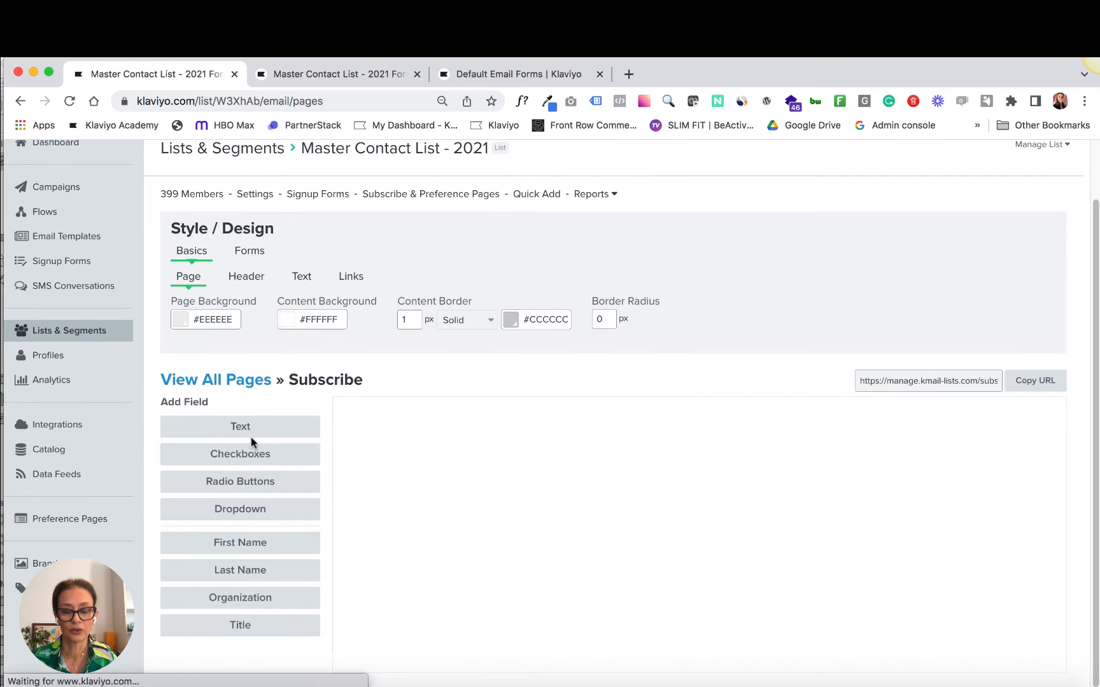
{"action": "scroll", "coordinate": [588, 452], "scroll_direction": "down", "scroll_amount": 3}
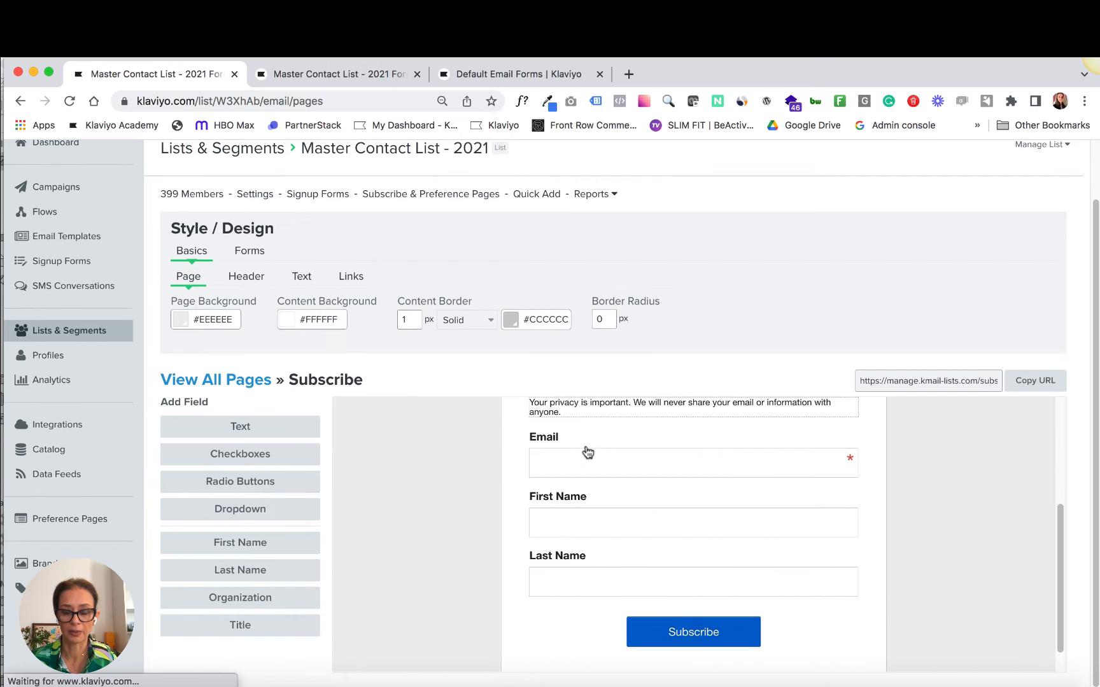
{"action": "scroll", "coordinate": [953, 500], "scroll_direction": "down", "scroll_amount": 3}
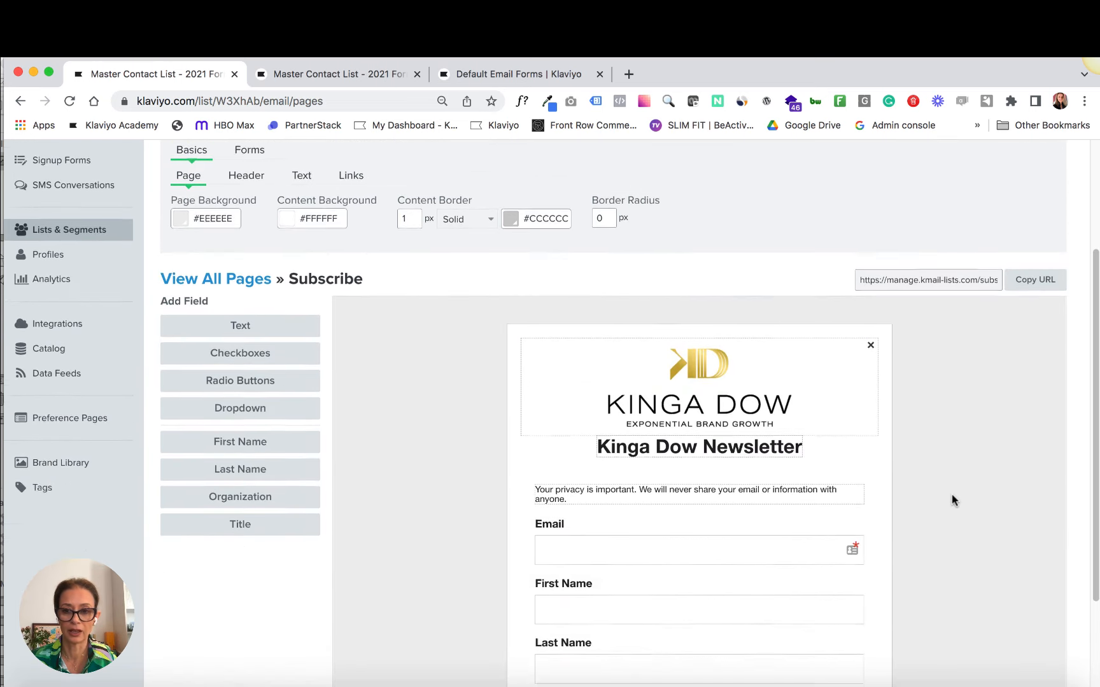
- Add a text field to the Subscribe page with Birthday as both its label and field property
{"action": "scroll", "coordinate": [953, 501], "scroll_direction": "down", "scroll_amount": 4}
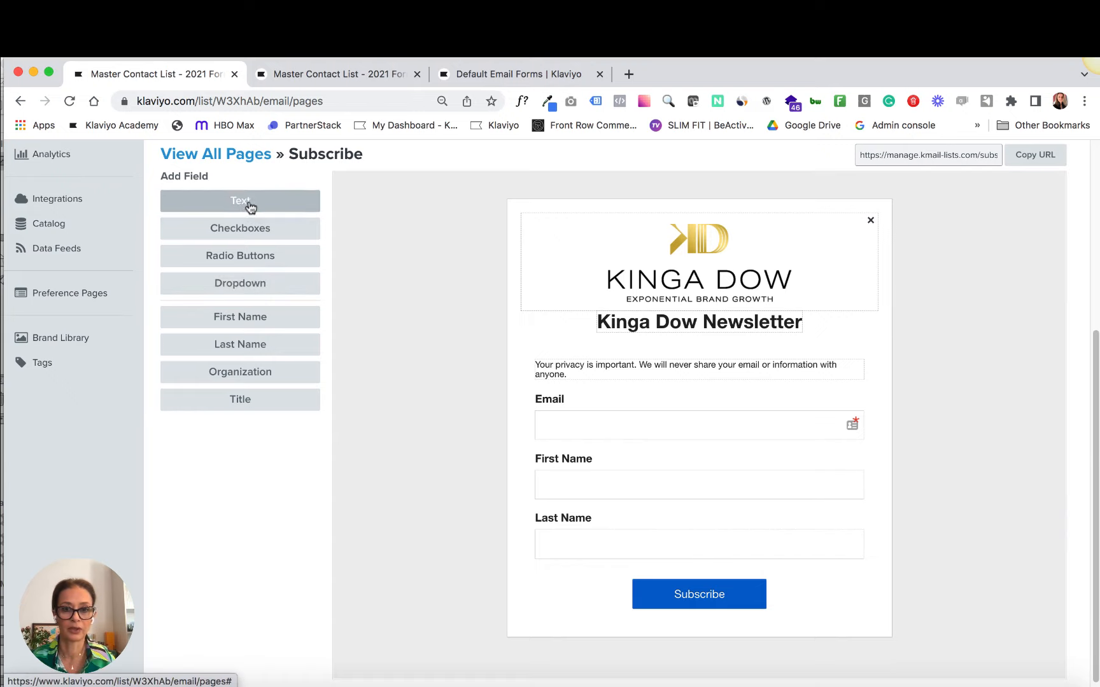
{"action": "left_click", "coordinate": [248, 205]}
{"action": "left_click", "coordinate": [243, 218]}
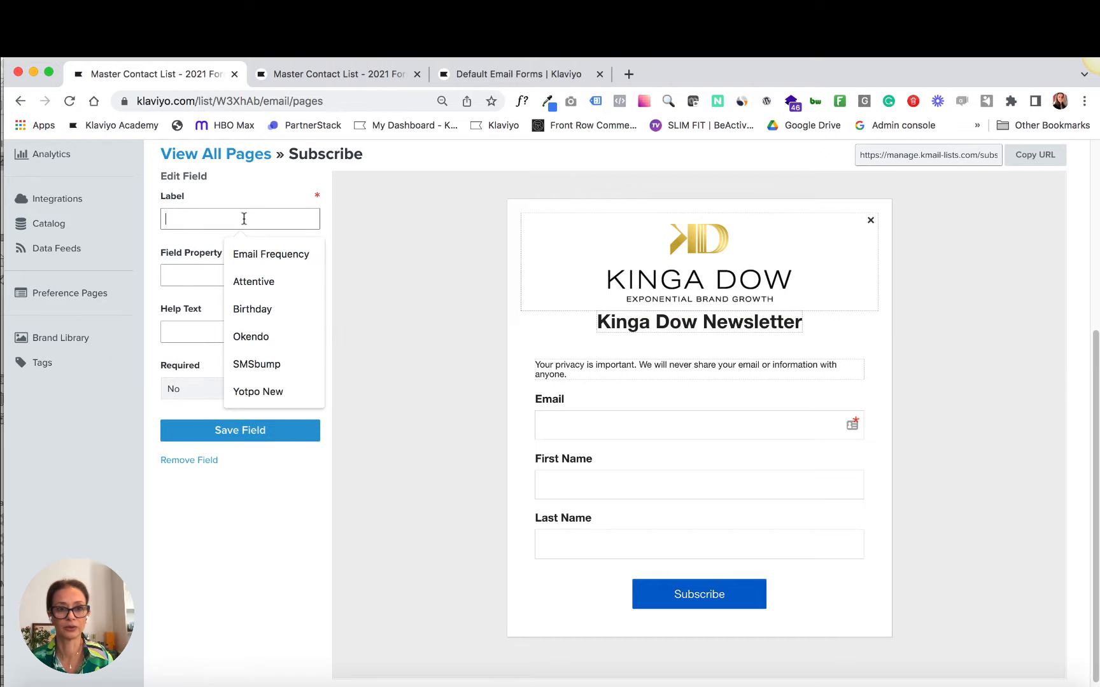
{"action": "left_click", "coordinate": [268, 312]}
{"action": "left_click", "coordinate": [206, 271]}
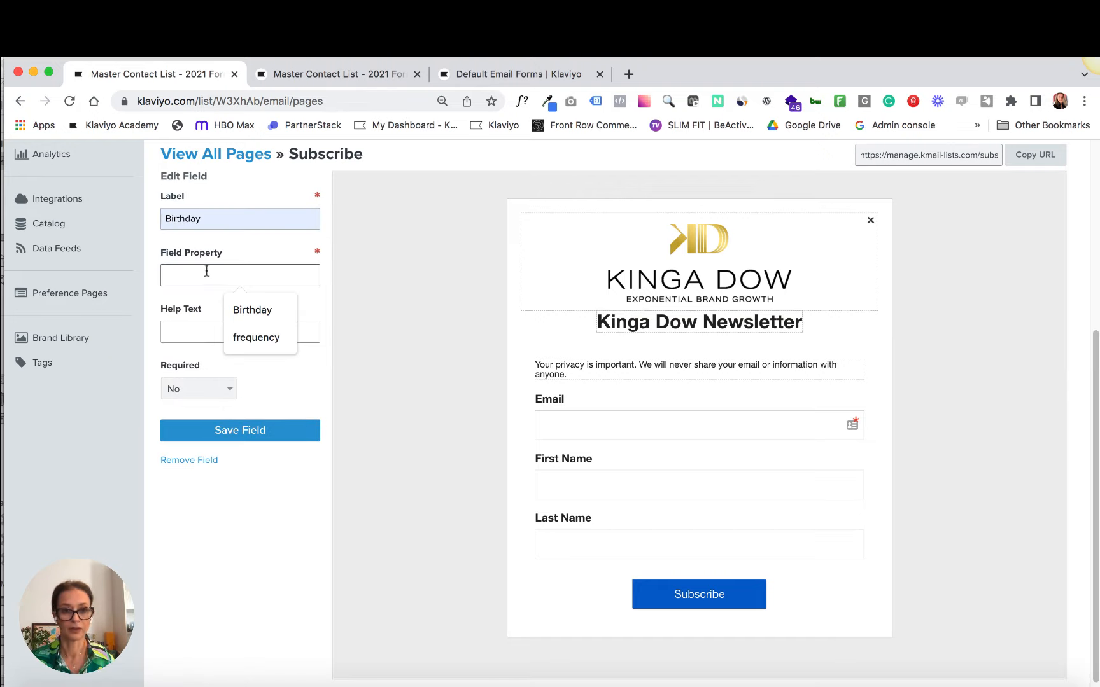
{"action": "left_click", "coordinate": [275, 312]}
- Give the Birthday field the help text (MM/DD/YY), keep it not required, and save the field
{"action": "left_click", "coordinate": [254, 329]}
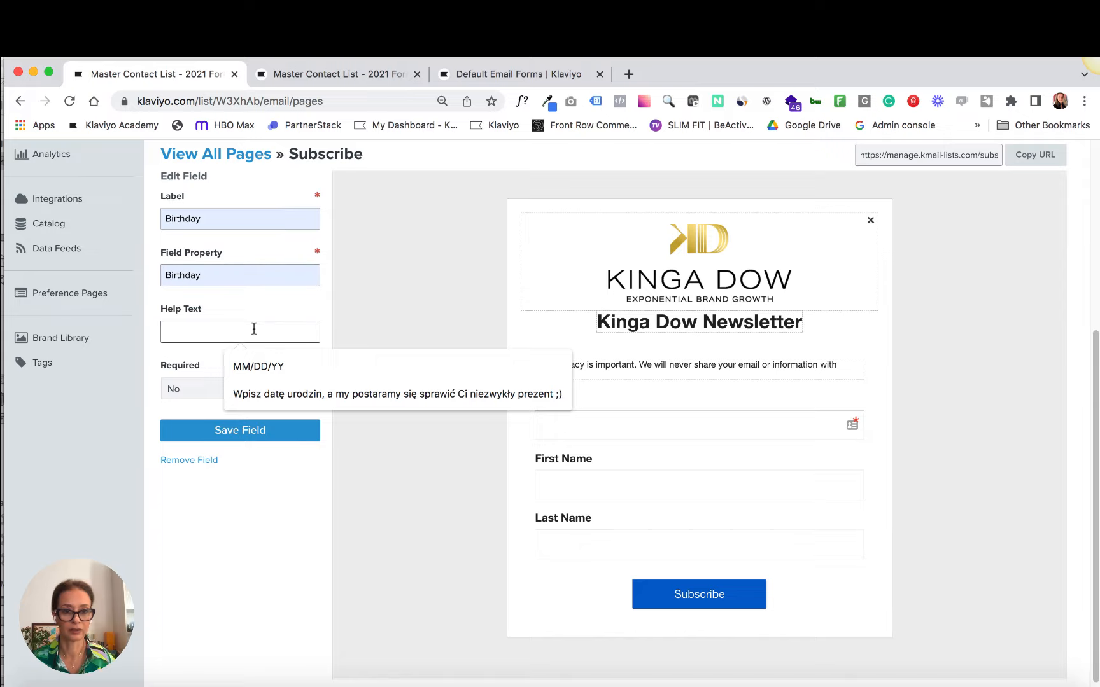
{"action": "left_click", "coordinate": [259, 368]}
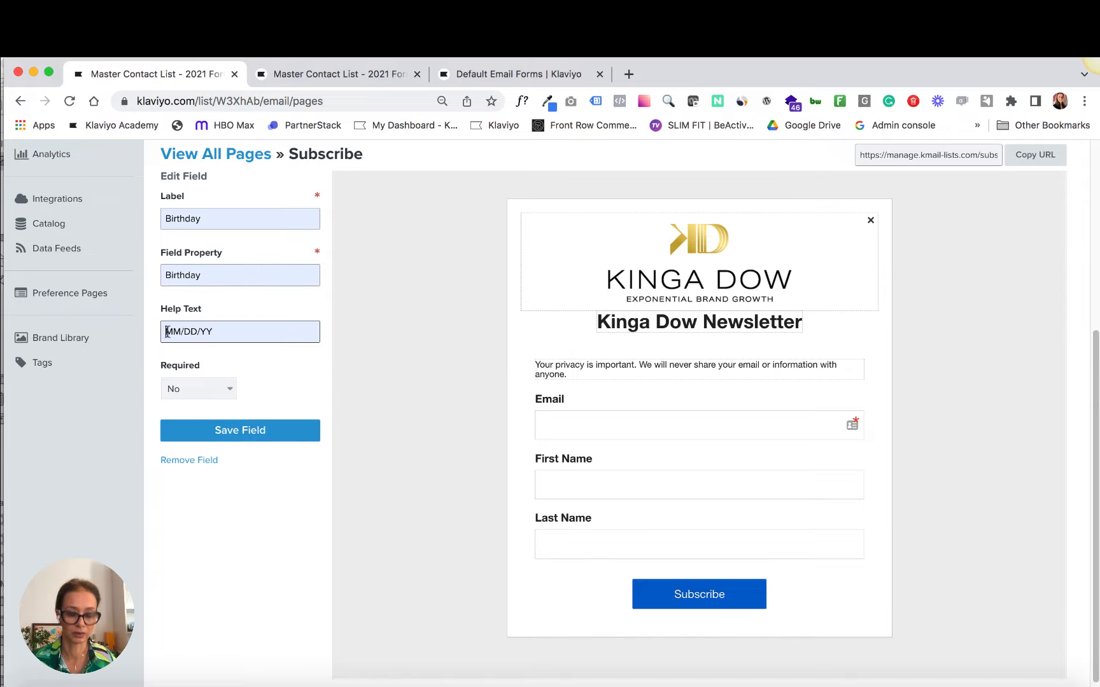
{"action": "left_click", "coordinate": [167, 332]}
{"action": "type", "text": "("}
{"action": "left_click", "coordinate": [244, 329]}
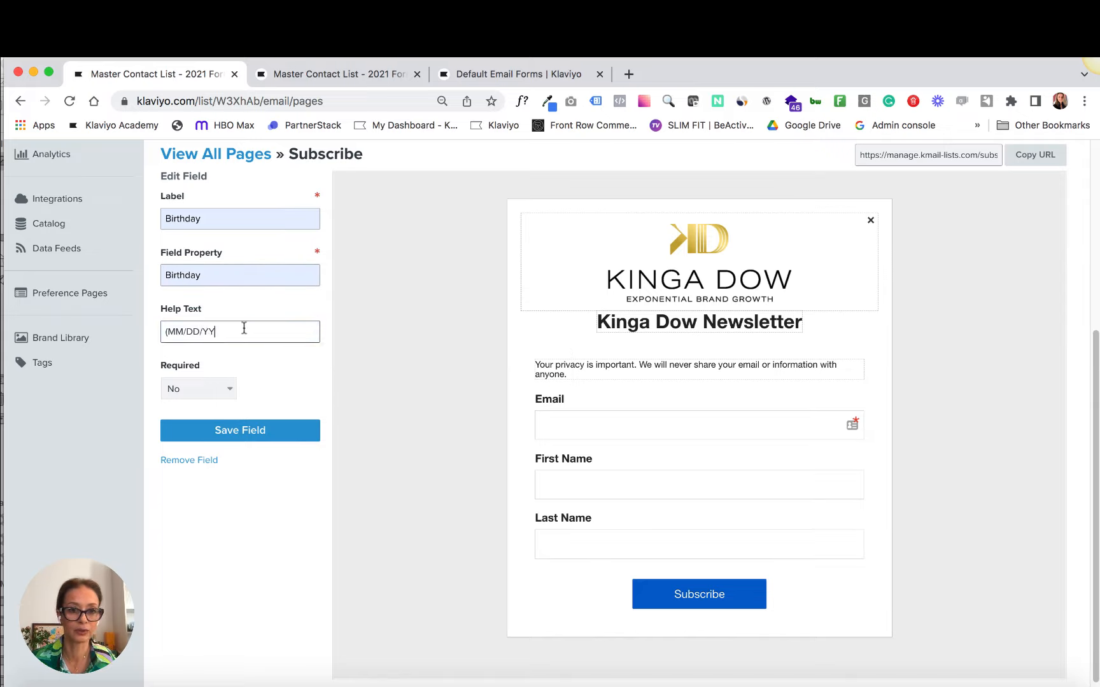
{"action": "type", "text": ")"}
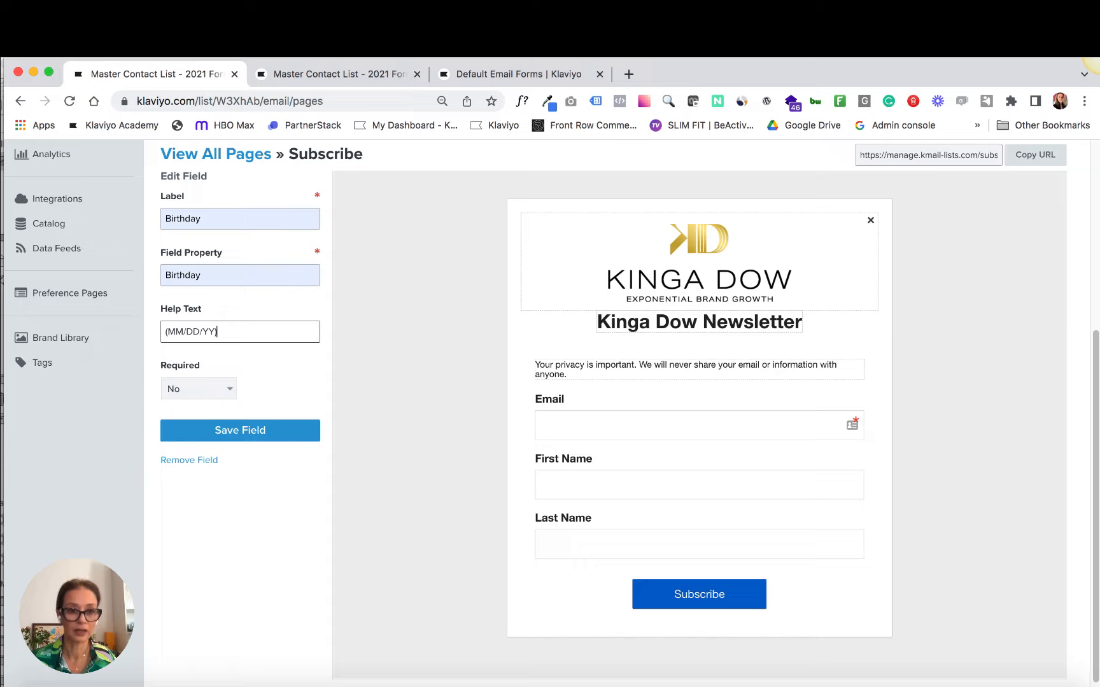
{"action": "left_click", "coordinate": [215, 391]}
{"action": "left_click", "coordinate": [214, 389]}
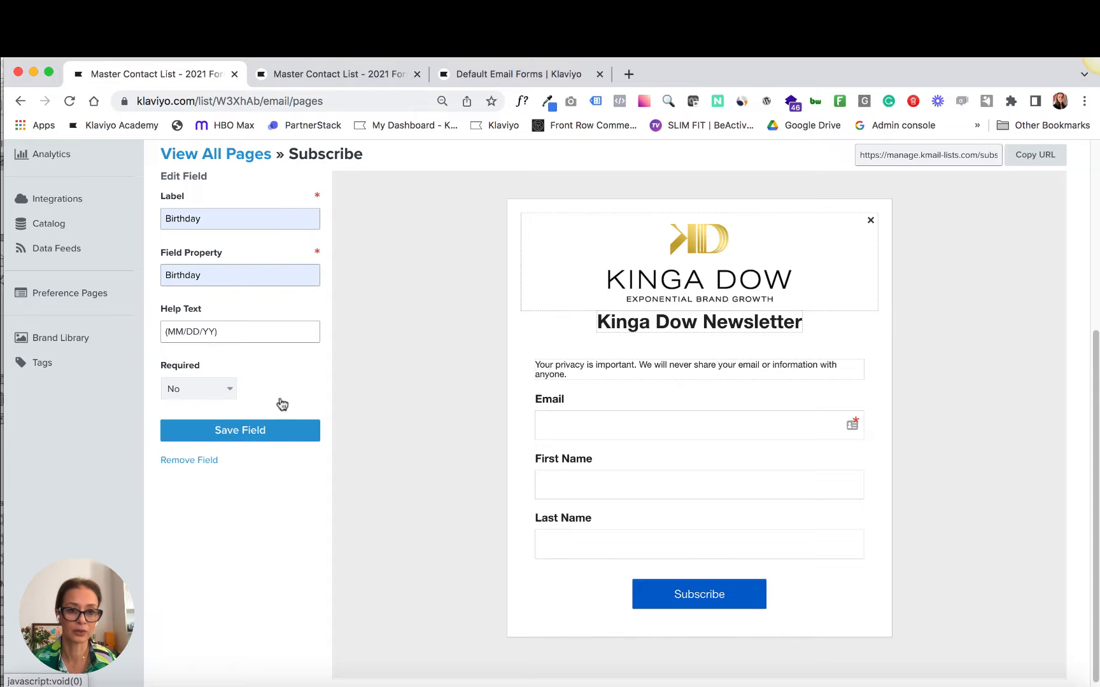
{"action": "left_click", "coordinate": [241, 431]}
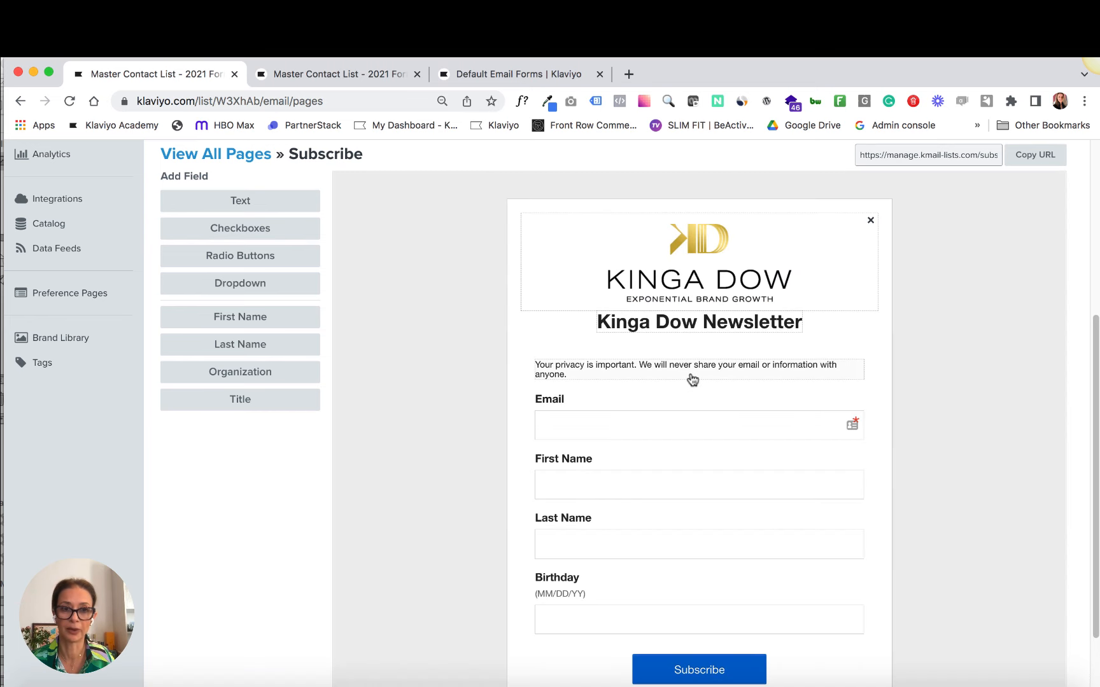
- Return to the list's page overview, open the Preferences page, and review its form fields down to Birthday
{"action": "scroll", "coordinate": [697, 369], "scroll_direction": "up", "scroll_amount": 5}
{"action": "left_click", "coordinate": [231, 424]}
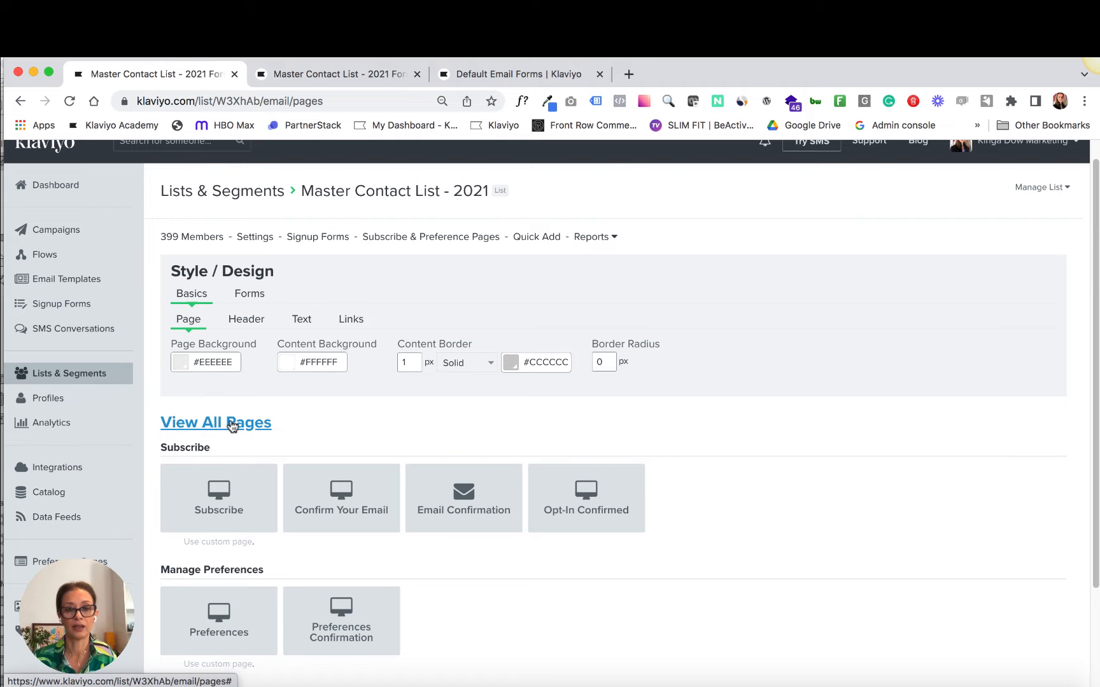
{"action": "left_click", "coordinate": [217, 601]}
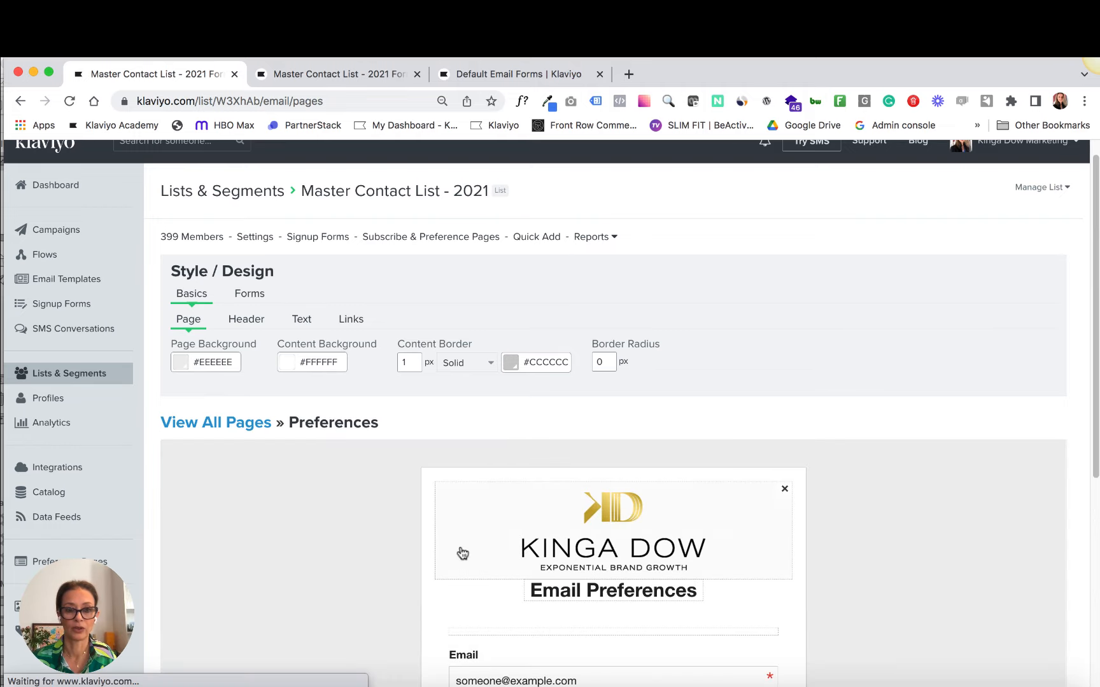
{"action": "scroll", "coordinate": [459, 551], "scroll_direction": "down", "scroll_amount": 5}
{"action": "scroll", "coordinate": [458, 546], "scroll_direction": "down", "scroll_amount": 2}
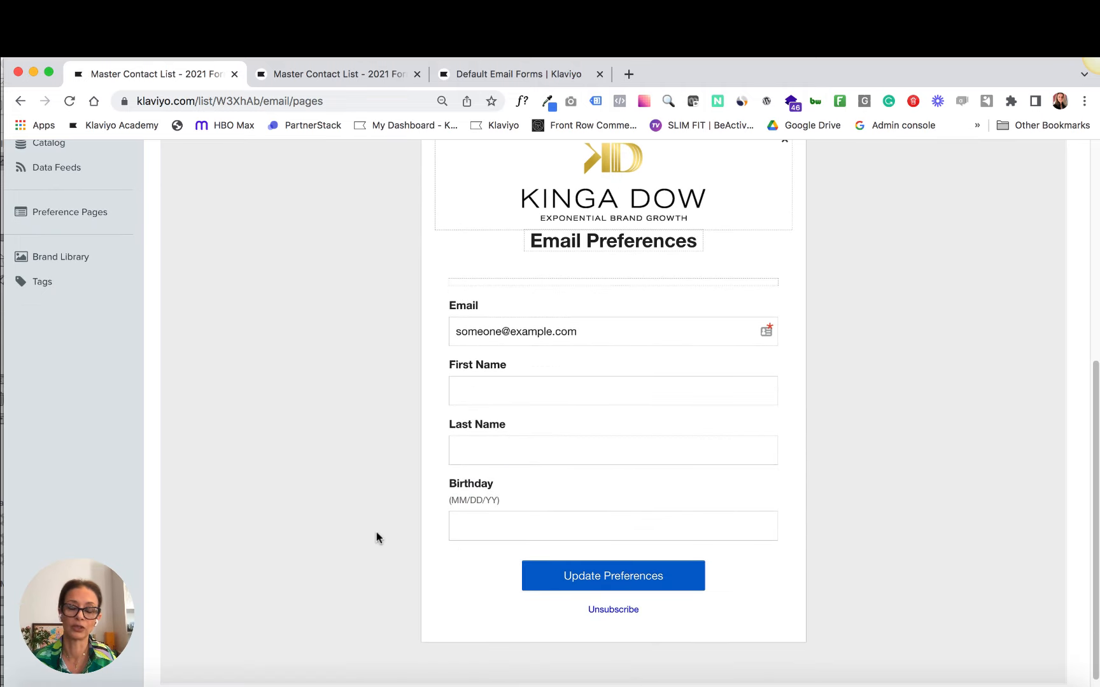
{"action": "scroll", "coordinate": [376, 537], "scroll_direction": "up", "scroll_amount": 3}
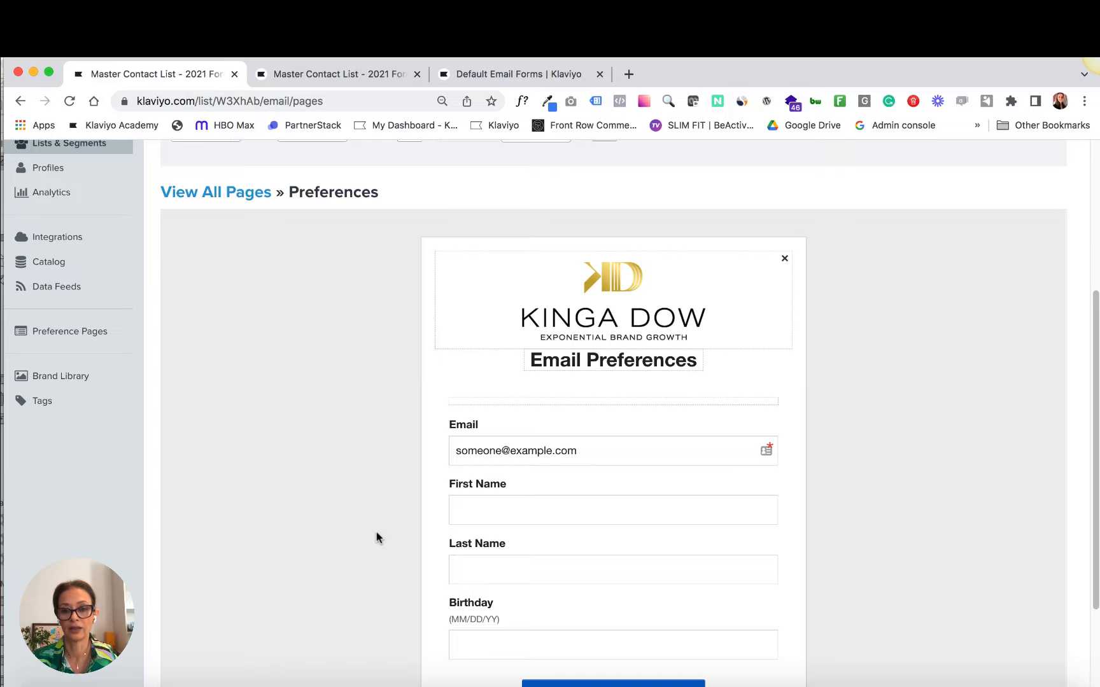
{"action": "scroll", "coordinate": [376, 538], "scroll_direction": "down", "scroll_amount": 1}
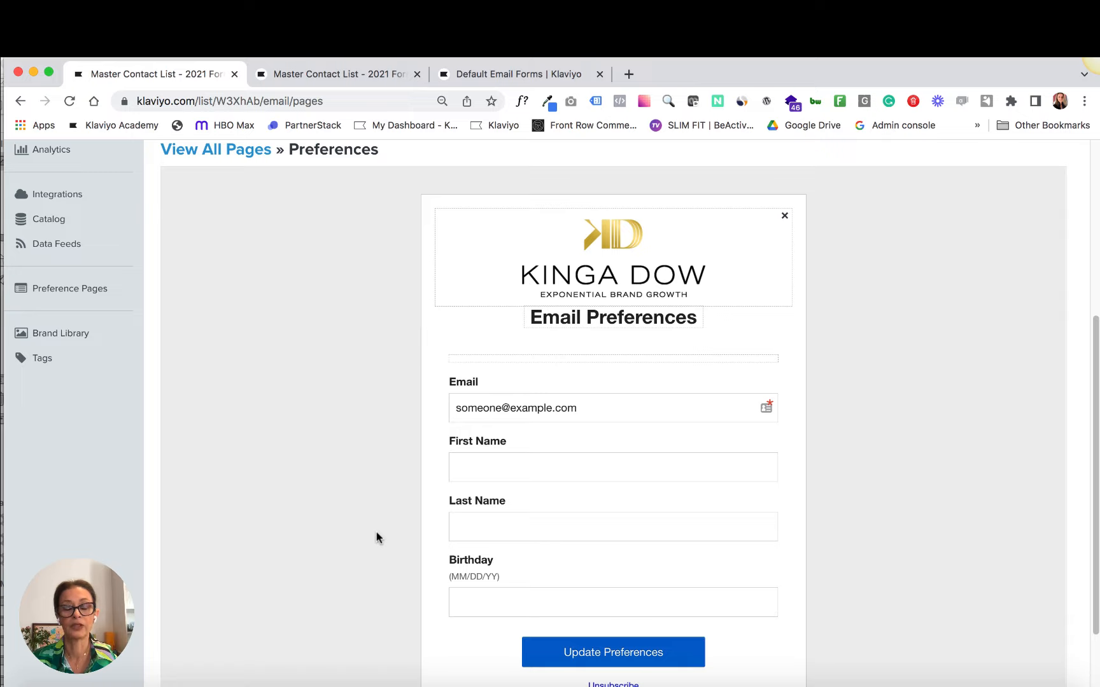